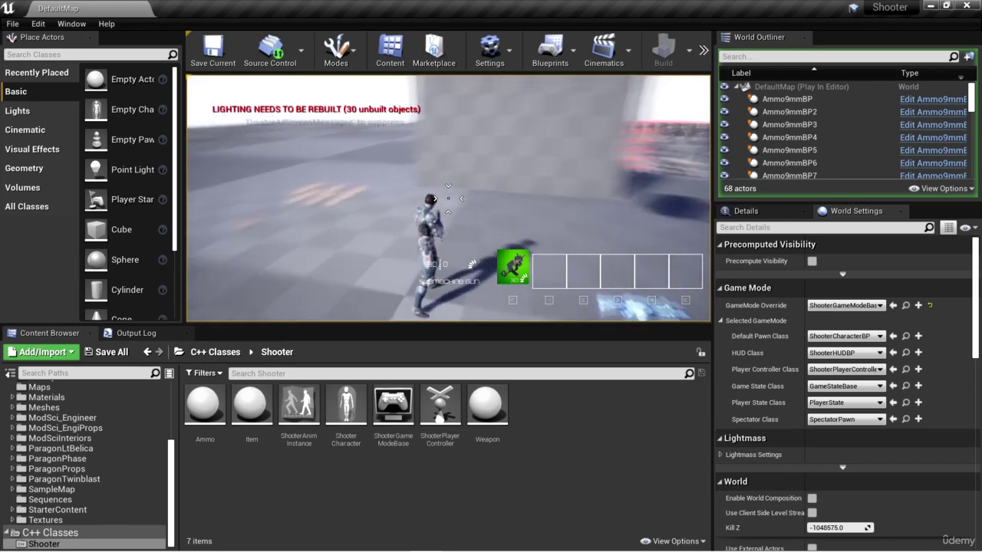
- Test aiming and moving the shooter character in the running game, and end the play session
right_click(448, 198)
key(w)
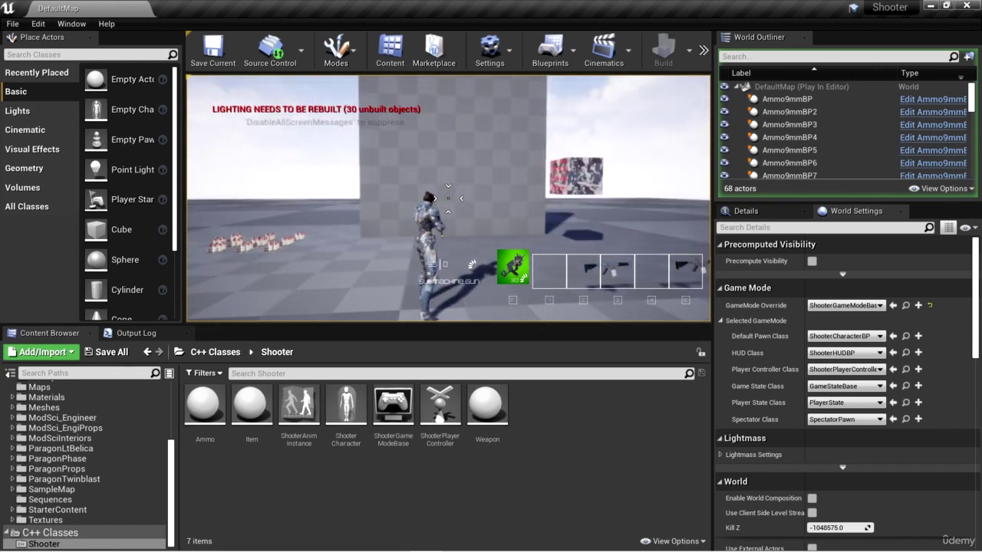
key(Escape)
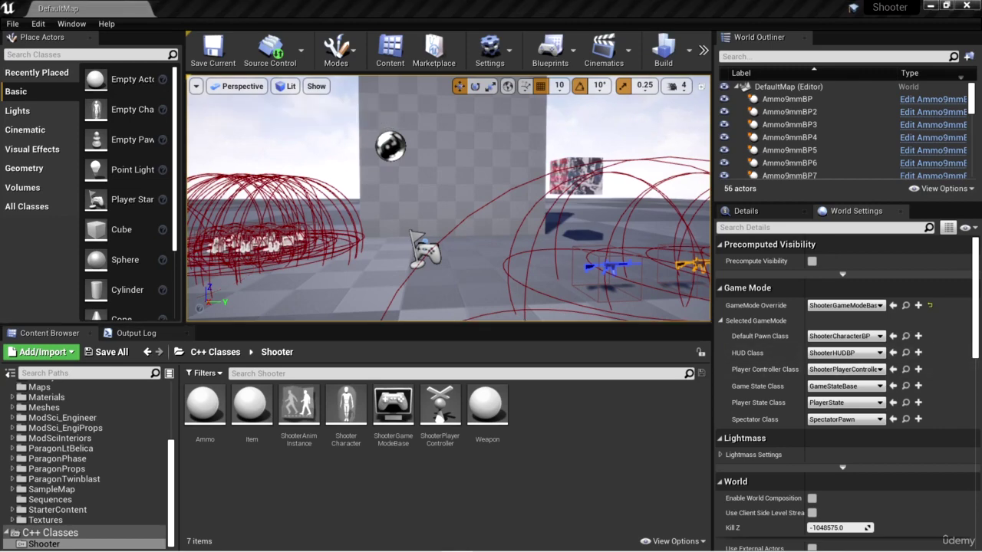
- Switch to the Epic Games Launcher and search the Unreal Engine Marketplace for "paragon"
drag(981, 127, 684, 47)
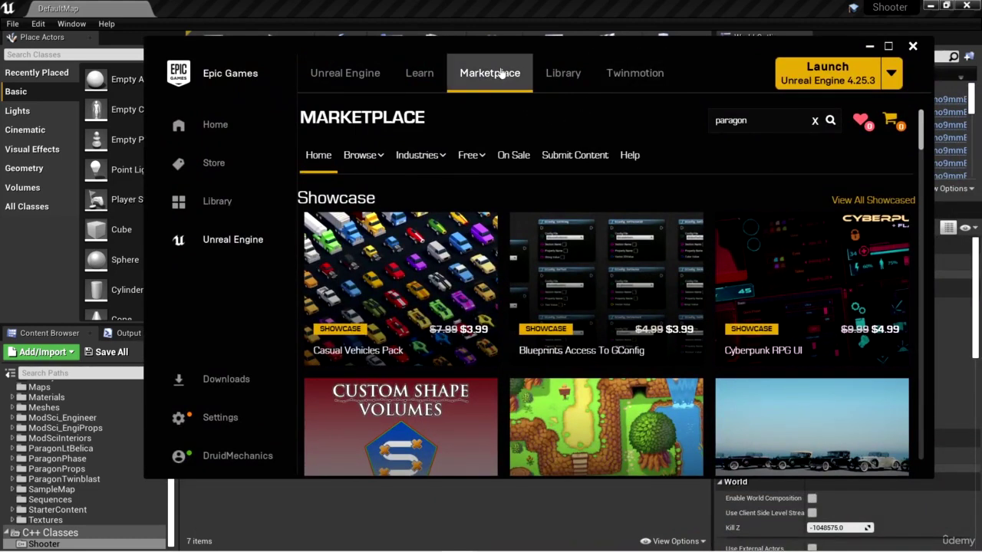
mouse_move(476, 157)
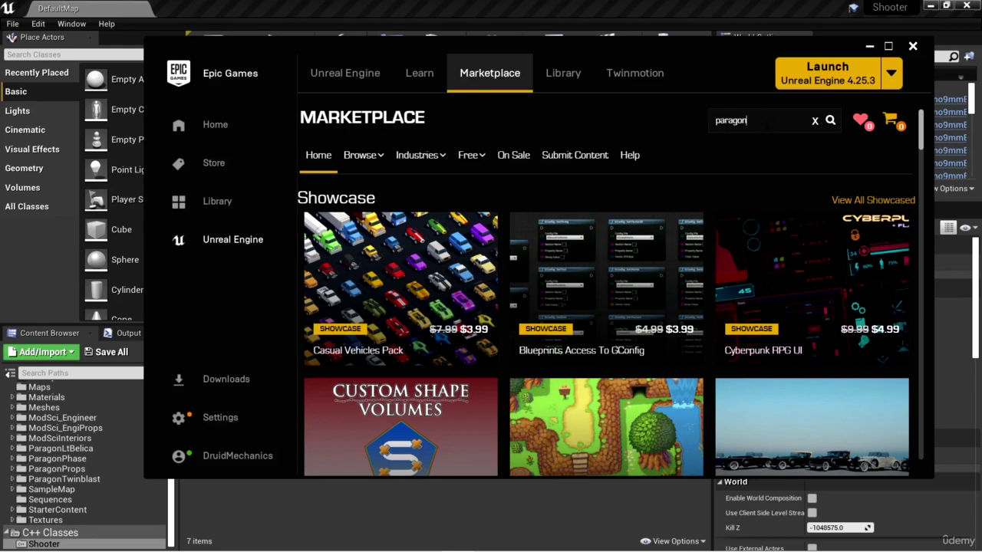
key(Return)
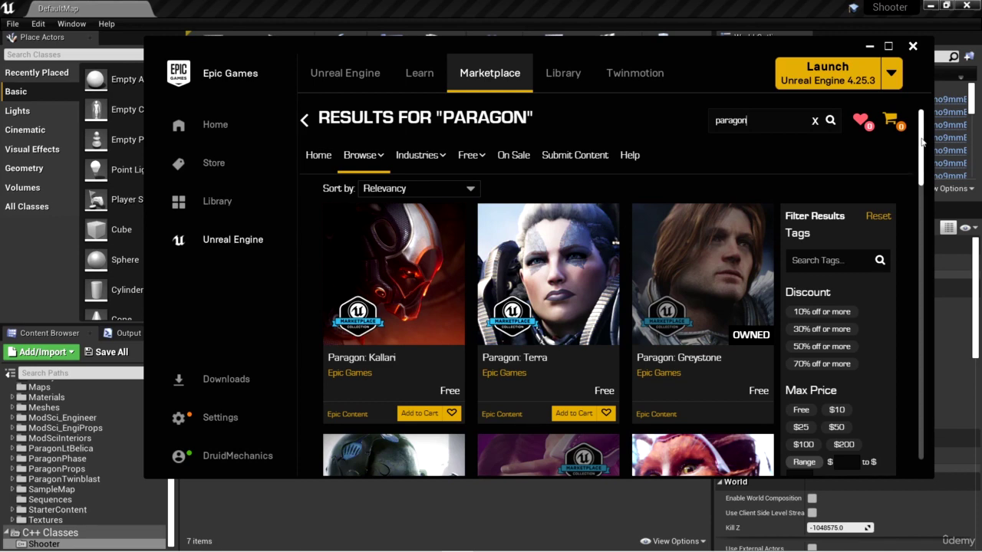
- Open the Paragon: Grux product page from the second page of the search results
drag(923, 141, 908, 401)
scroll(924, 232, down, 2)
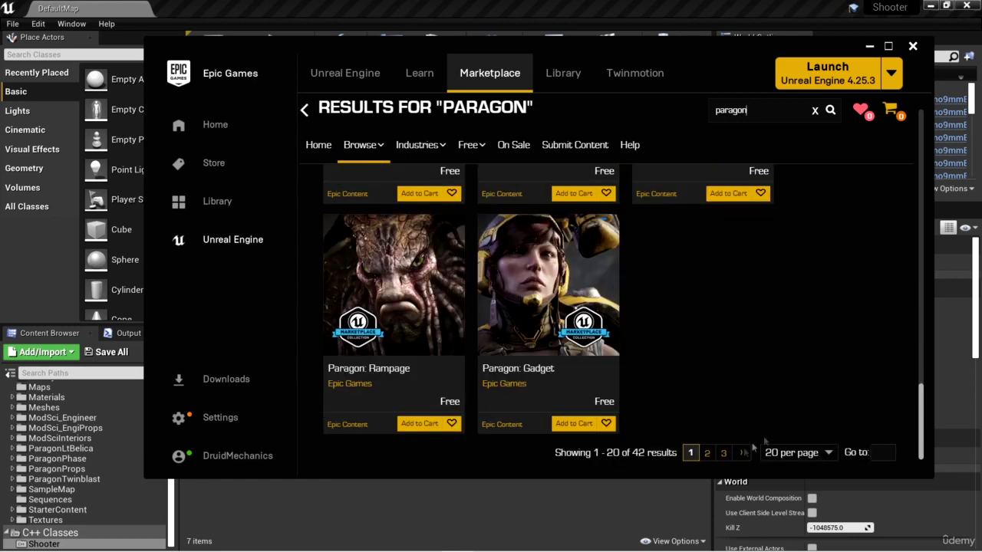
click(706, 452)
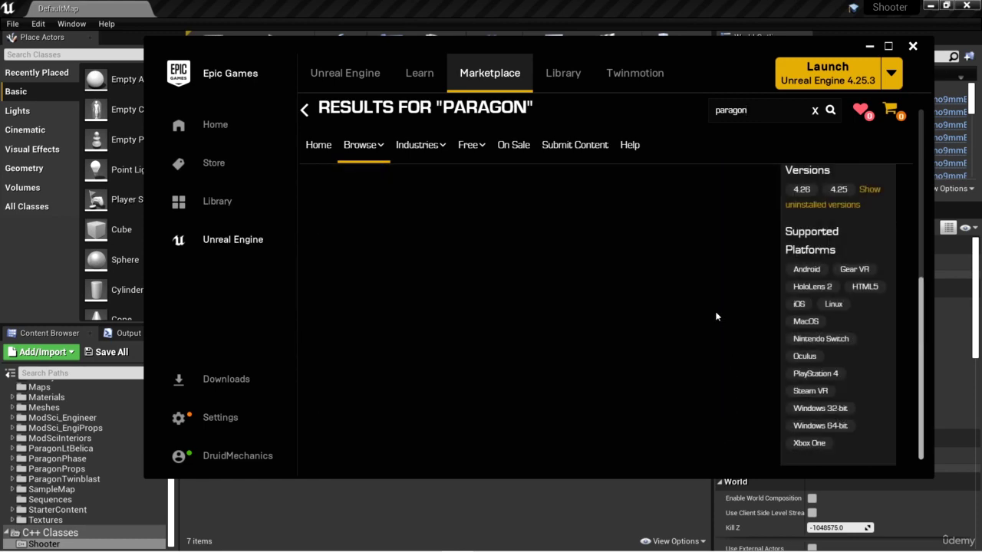
scroll(715, 317, down, 3)
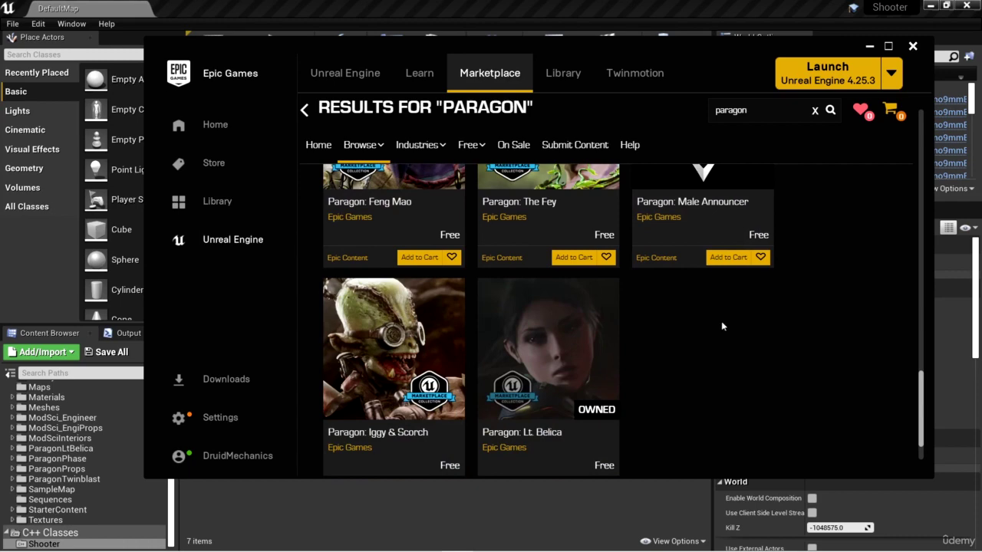
scroll(747, 350, up, 5)
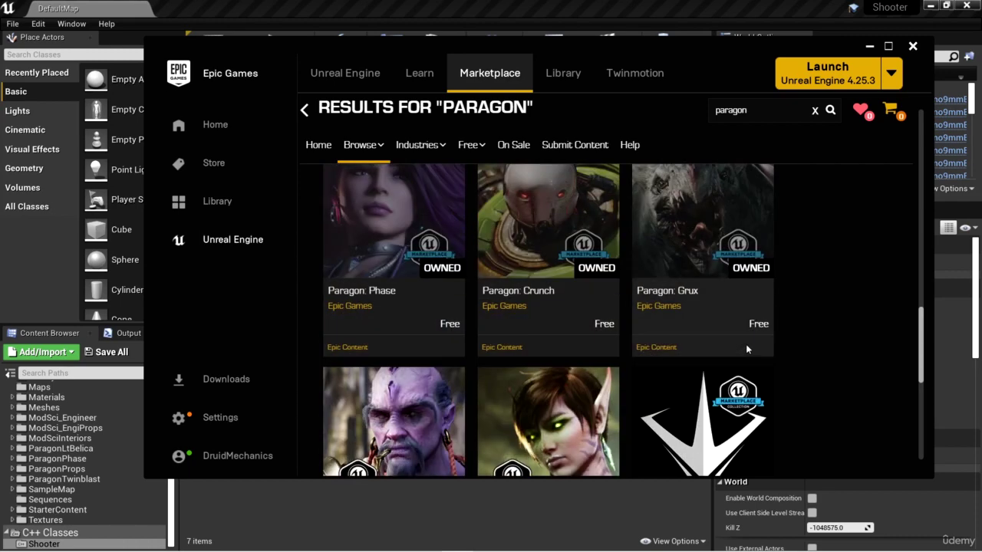
scroll(745, 344, up, 2)
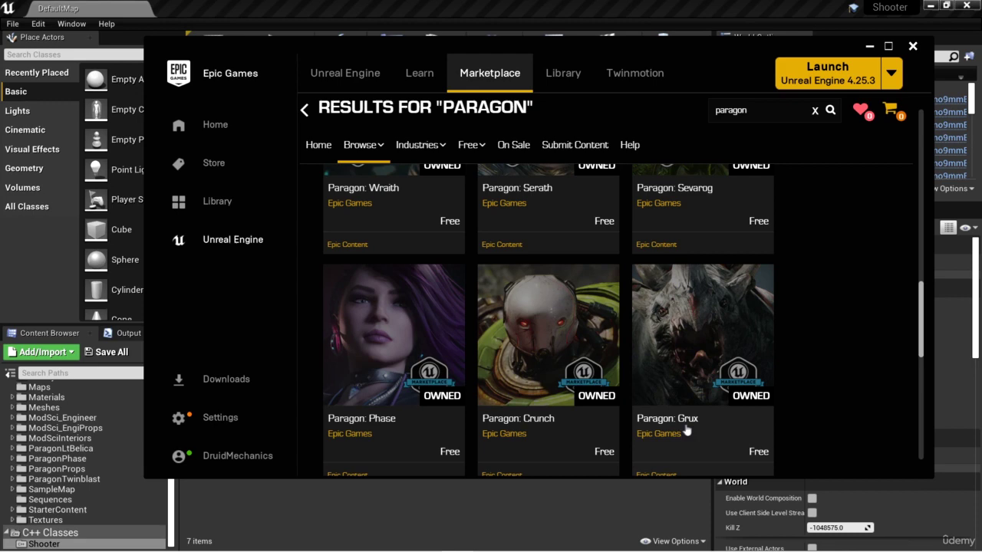
click(701, 331)
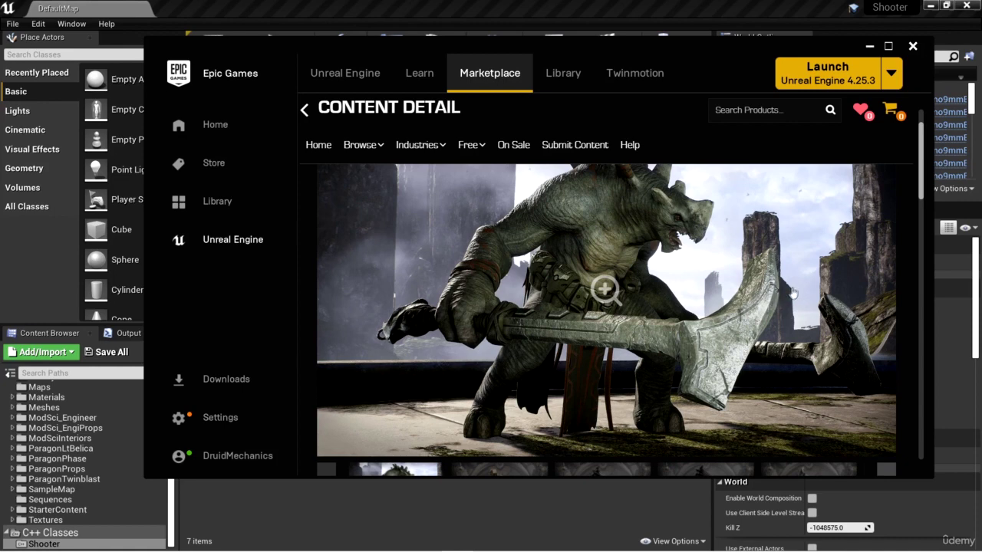
- Examine the preview images of the Grux character and its skins on the product page
scroll(795, 291, down, 1)
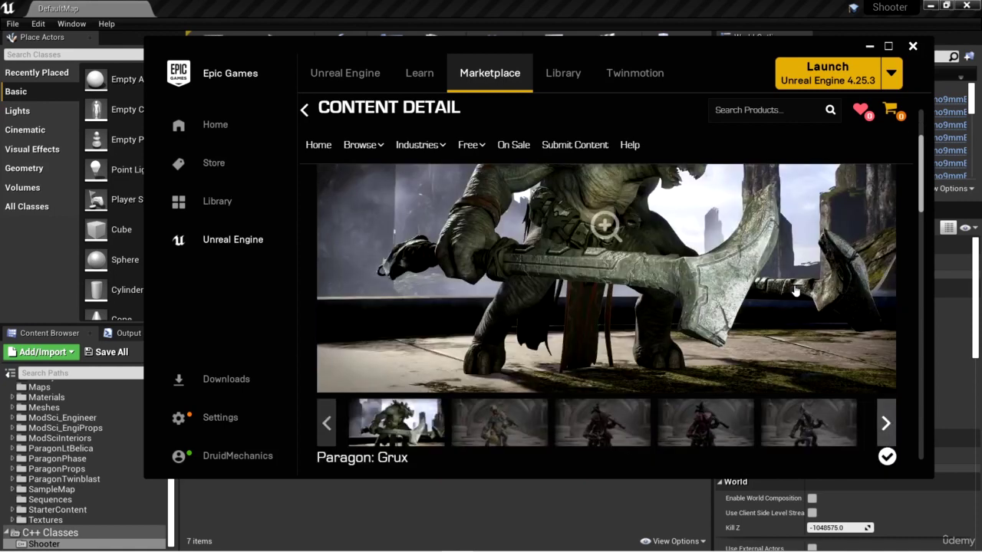
scroll(557, 265, up, 1)
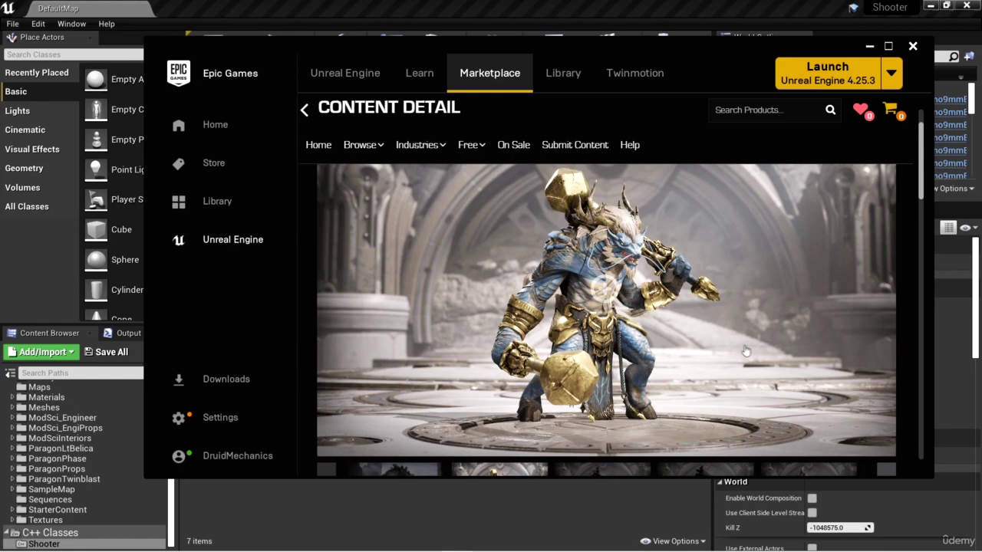
scroll(664, 291, down, 1)
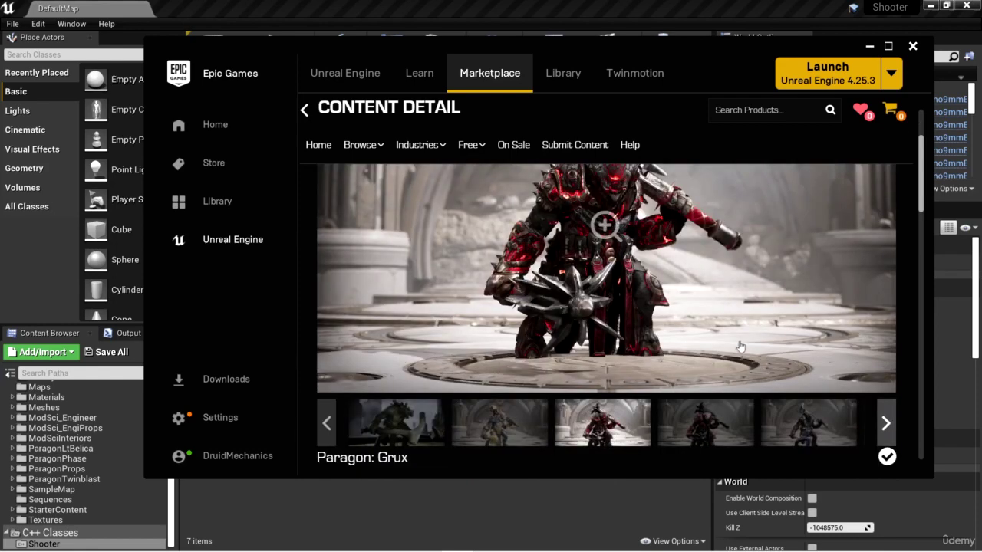
scroll(741, 346, up, 1)
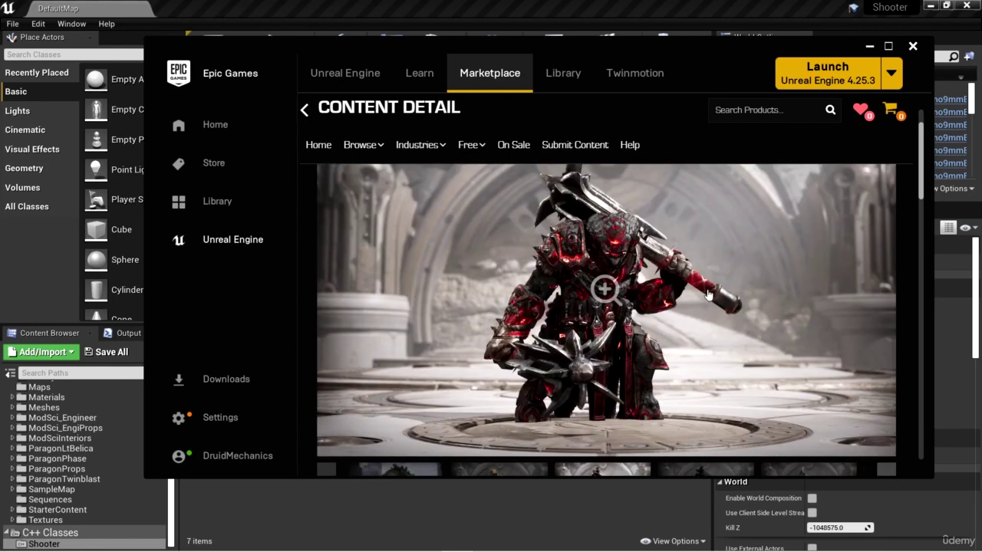
scroll(695, 342, down, 1)
scroll(821, 430, up, 1)
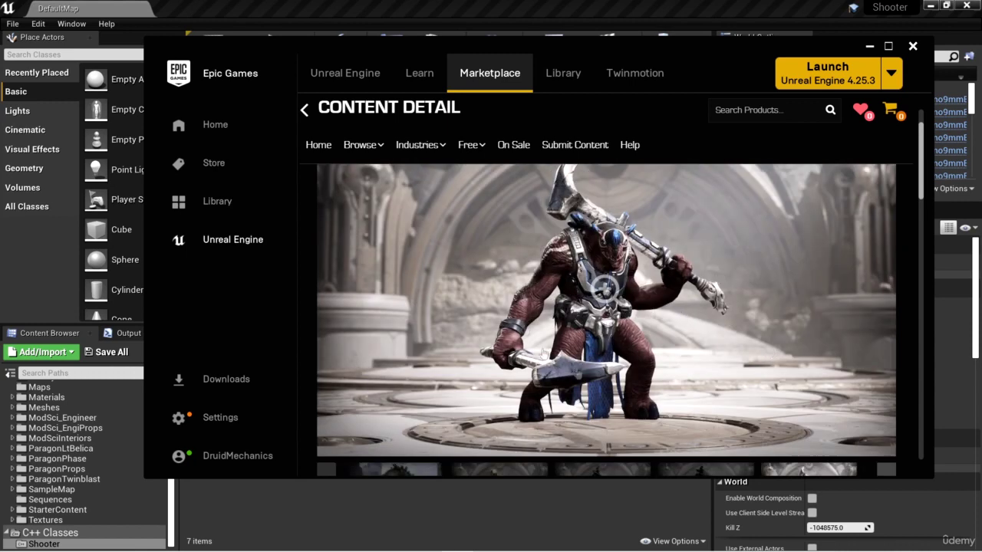
scroll(695, 285, down, 1)
scroll(553, 330, up, 1)
scroll(702, 288, down, 1)
scroll(871, 414, up, 1)
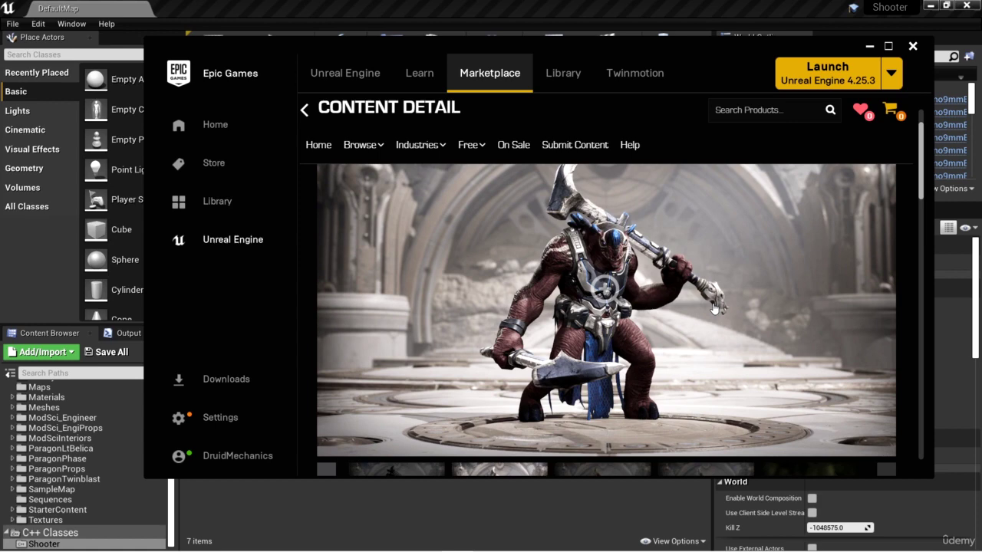
- Add the Paragon: Grux asset pack to the Shooter project and return to the Unreal Editor
scroll(641, 337, down, 4)
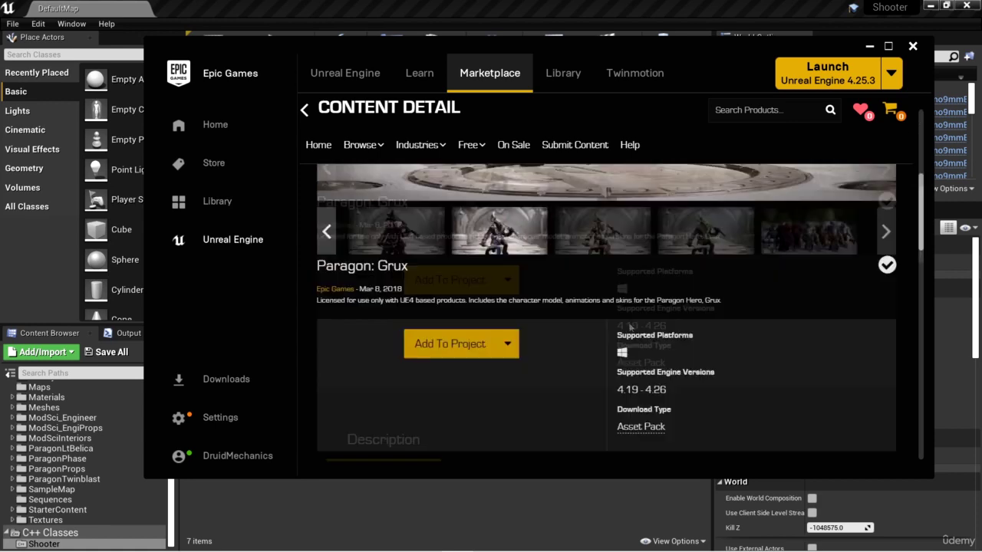
scroll(445, 369, up, 4)
scroll(445, 369, down, 2)
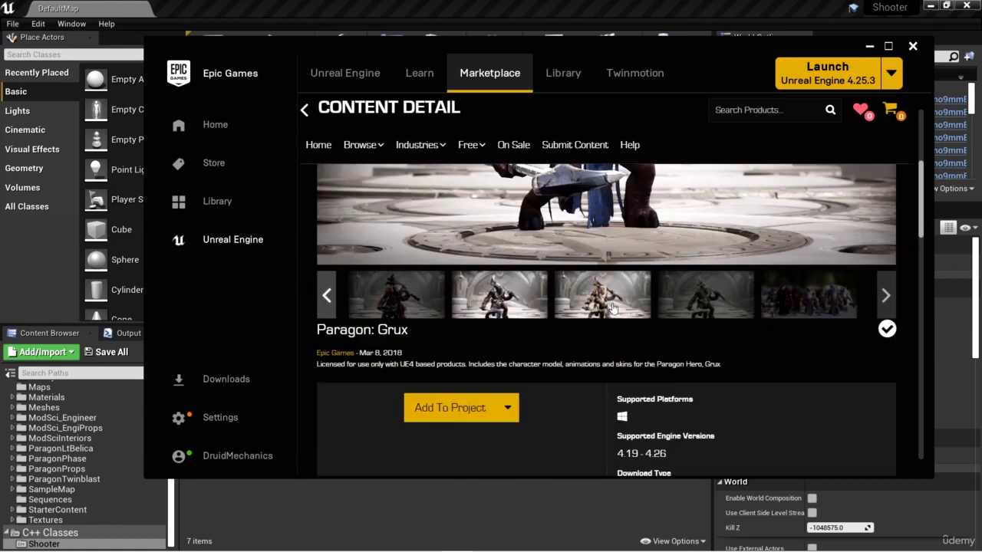
click(451, 409)
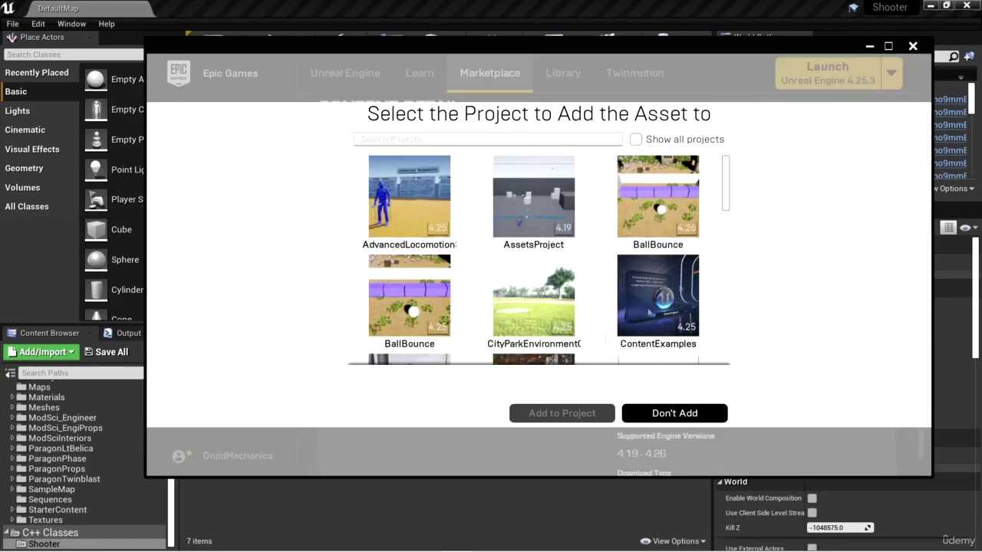
drag(735, 181, 732, 311)
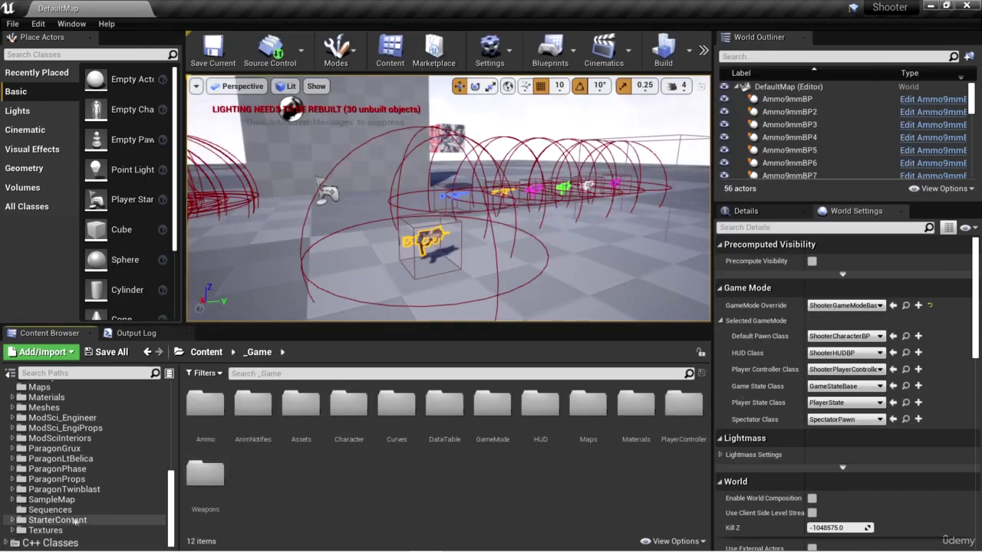
- Open the Grux skeletal mesh from the ParagonGrux/Characters/Heroes/Grux/Meshes folder
click(54, 448)
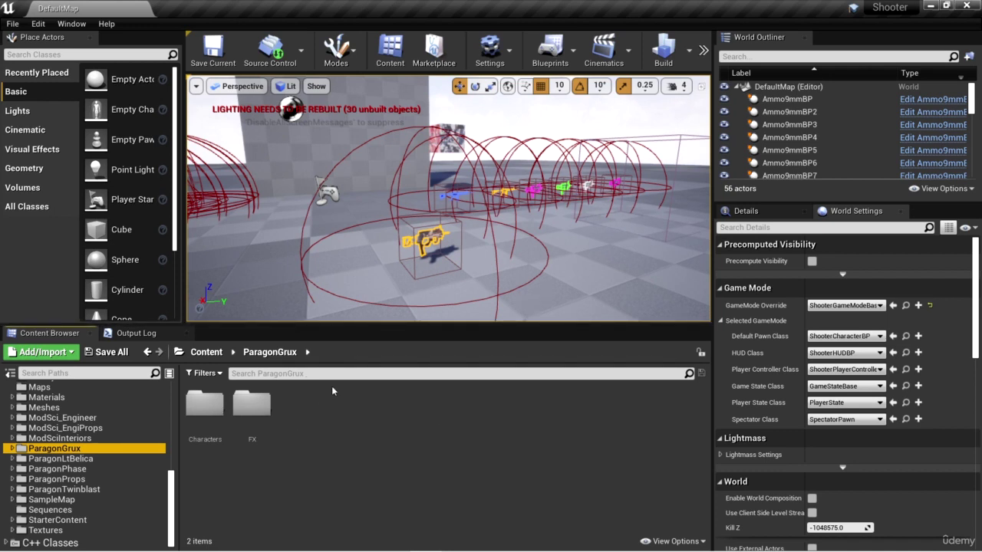
click(12, 450)
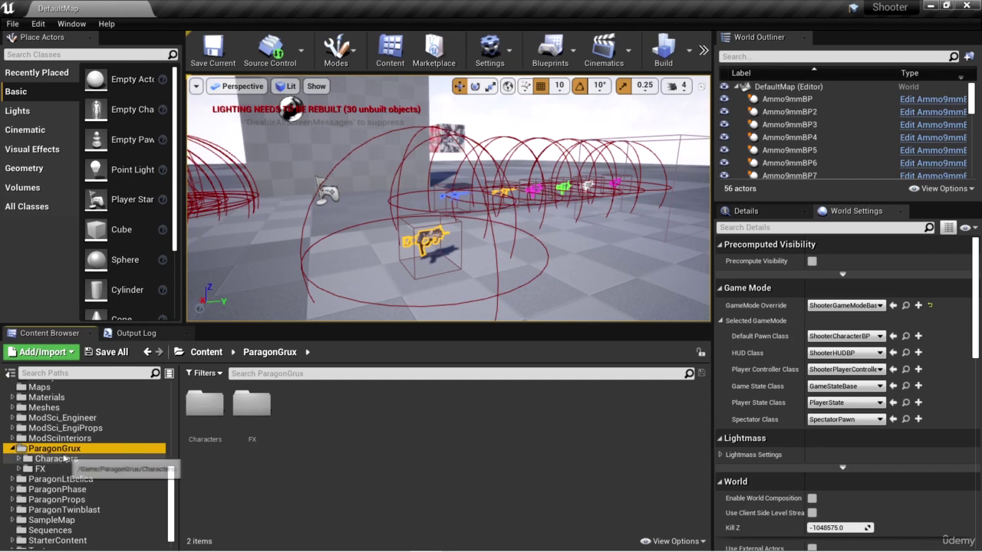
double_click(205, 404)
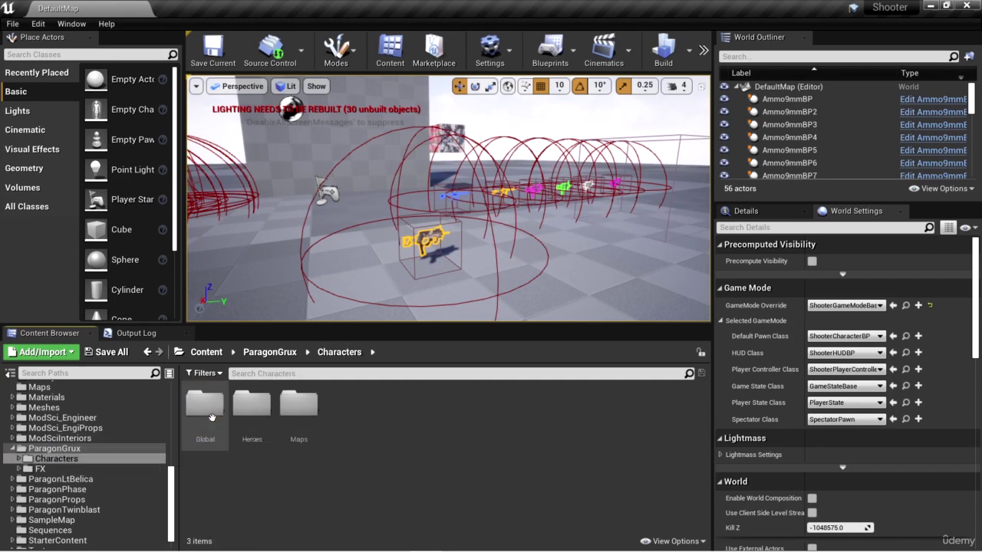
double_click(253, 407)
double_click(204, 405)
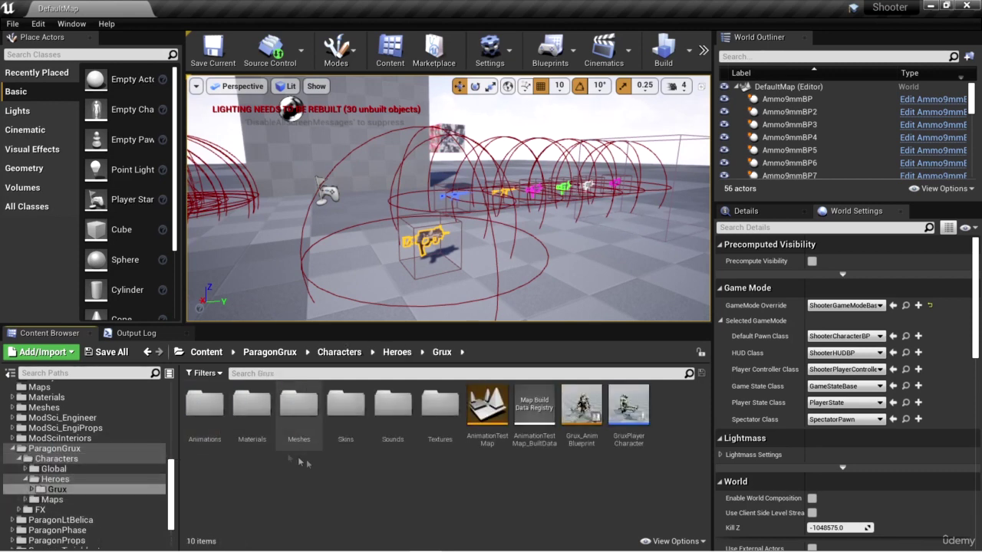
double_click(302, 414)
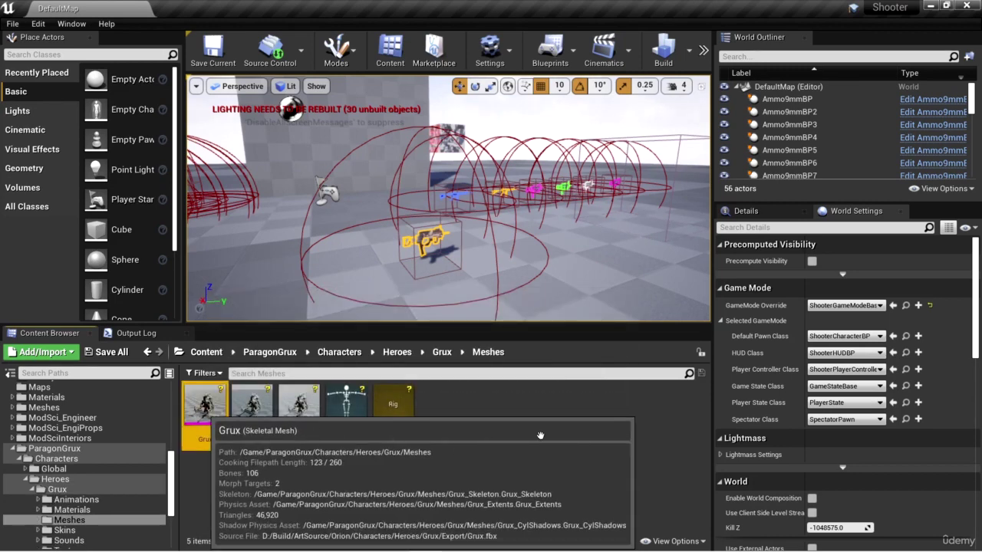
double_click(227, 411)
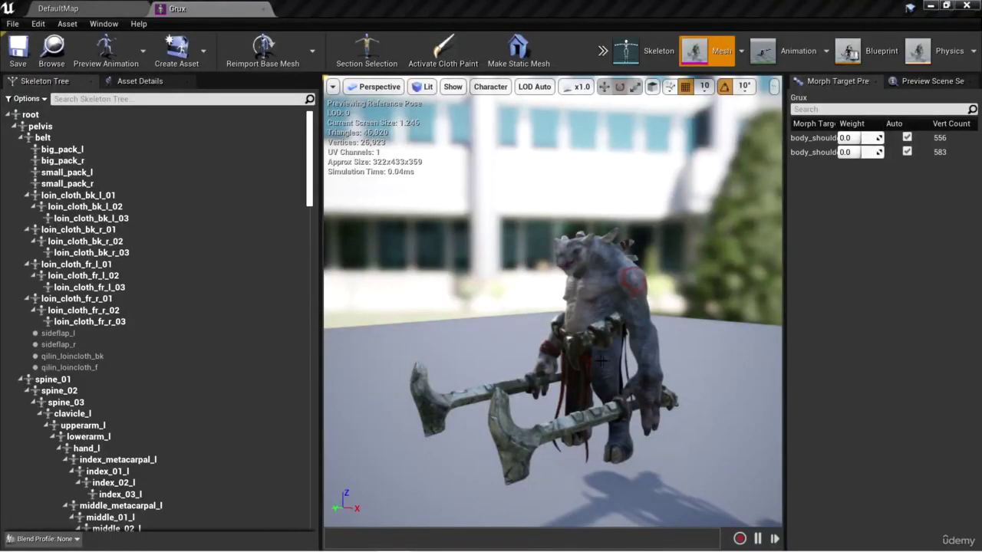
- Inspect the Grux mesh from several angles and return to the DefaultMap level
drag(600, 359, 600, 358)
drag(585, 419, 586, 420)
drag(633, 319, 634, 319)
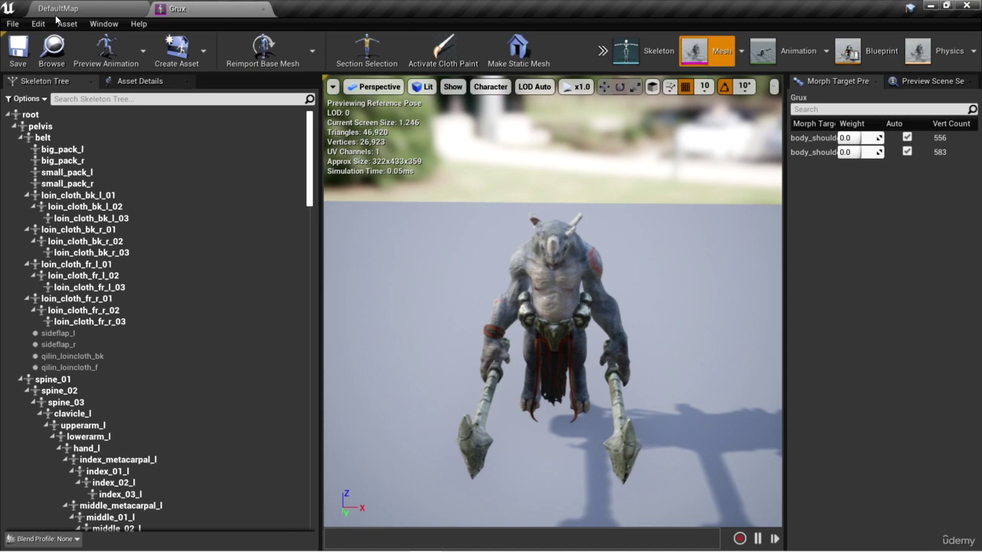
click(69, 10)
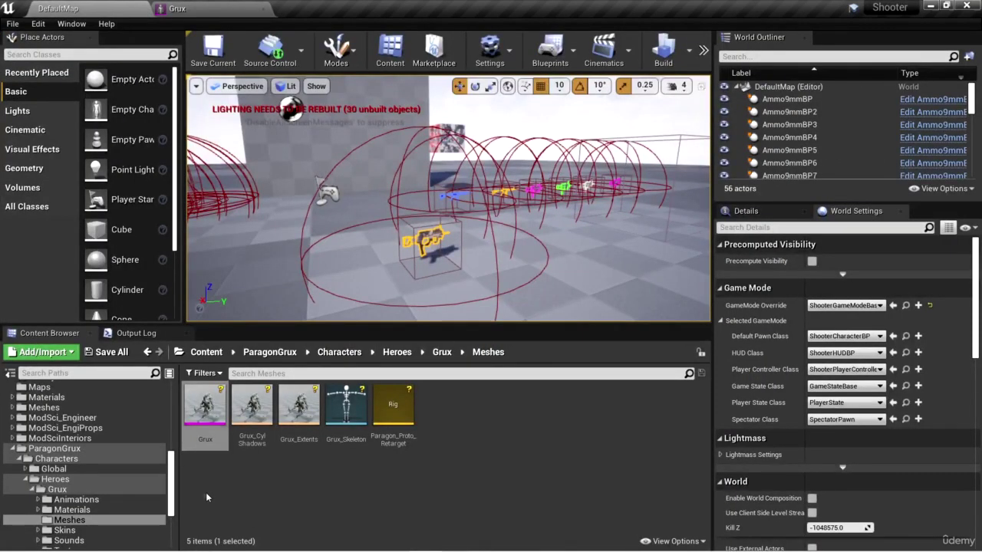
- Go to the Grux hero folder and select the GruxPlayerCharacter blueprint
drag(170, 483, 171, 499)
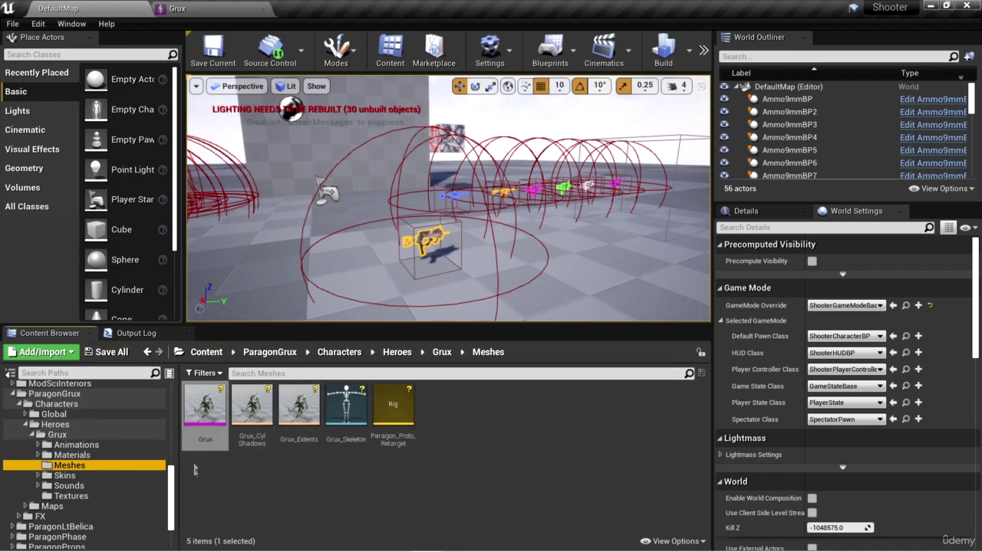
click(56, 434)
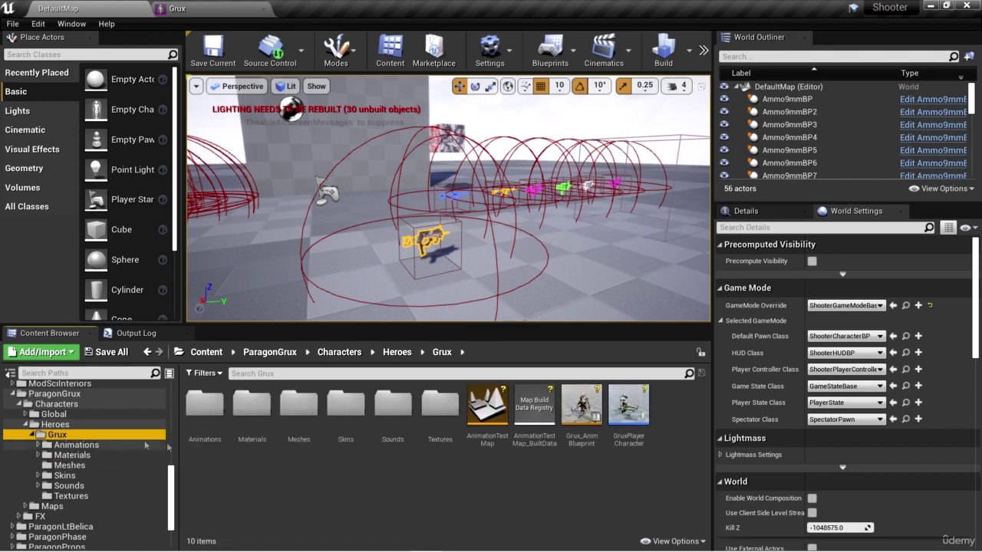
click(620, 427)
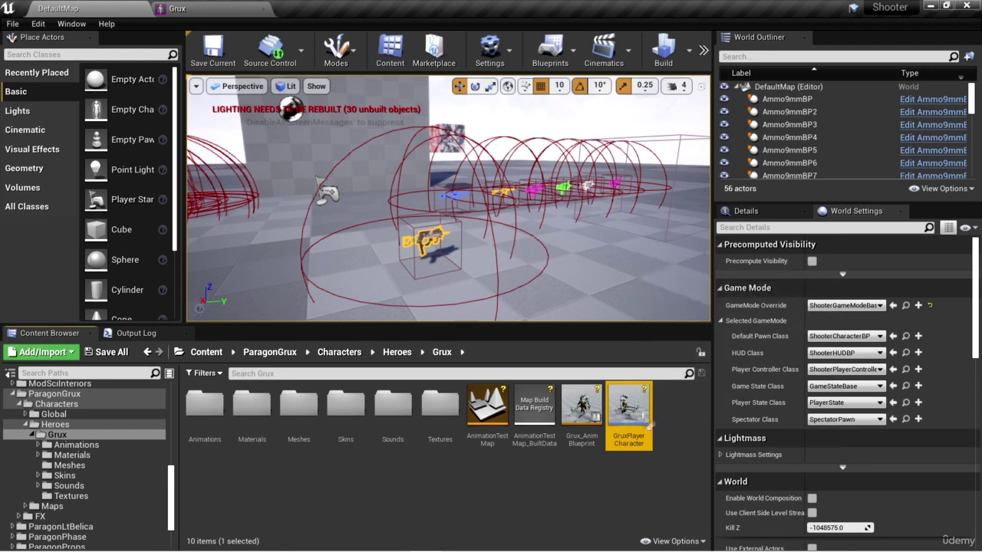
- Set the game mode's Default Pawn Class to GruxPlayerCharacter in the world settings
click(840, 336)
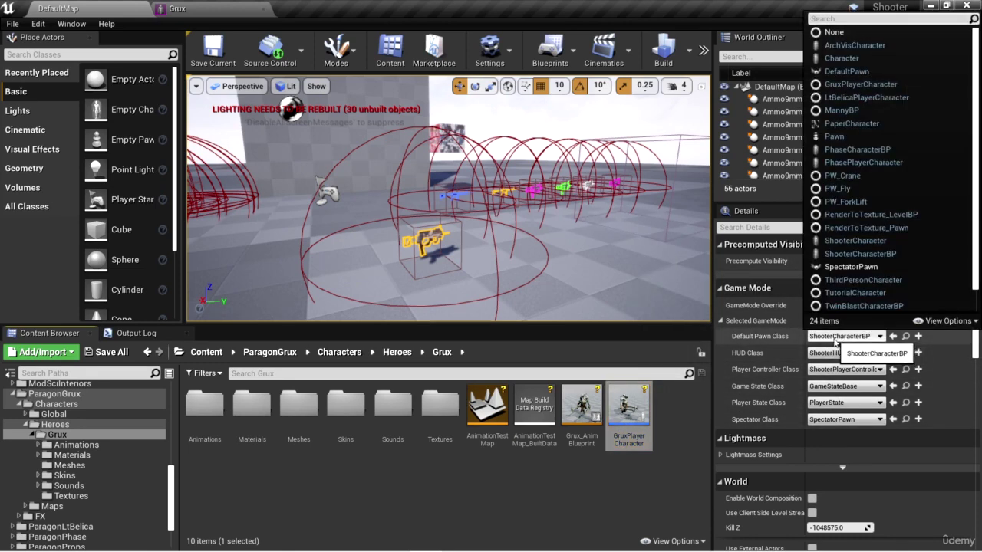
text(grux)
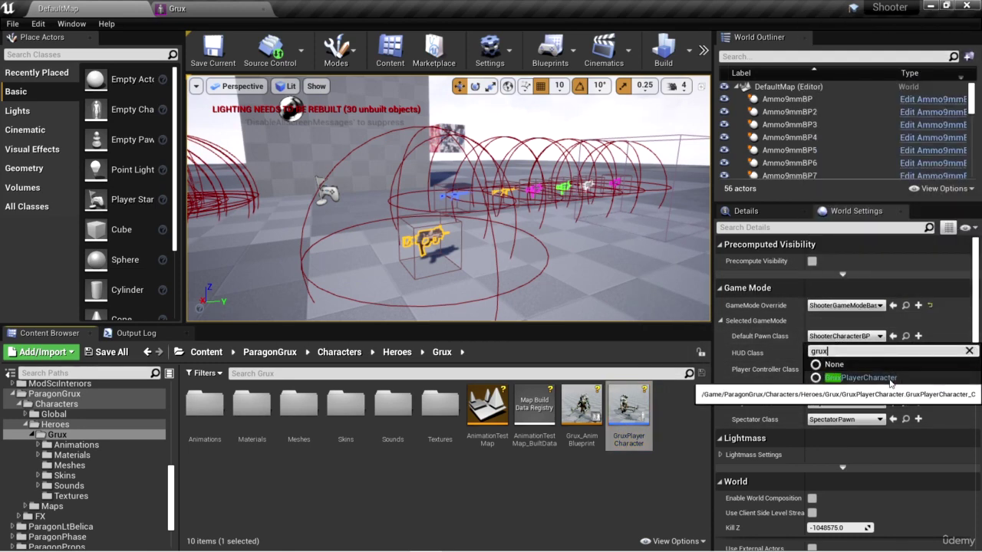
click(858, 377)
- Play the DefaultMap level in the editor and test running Grux around in several directions and attacking
click(704, 51)
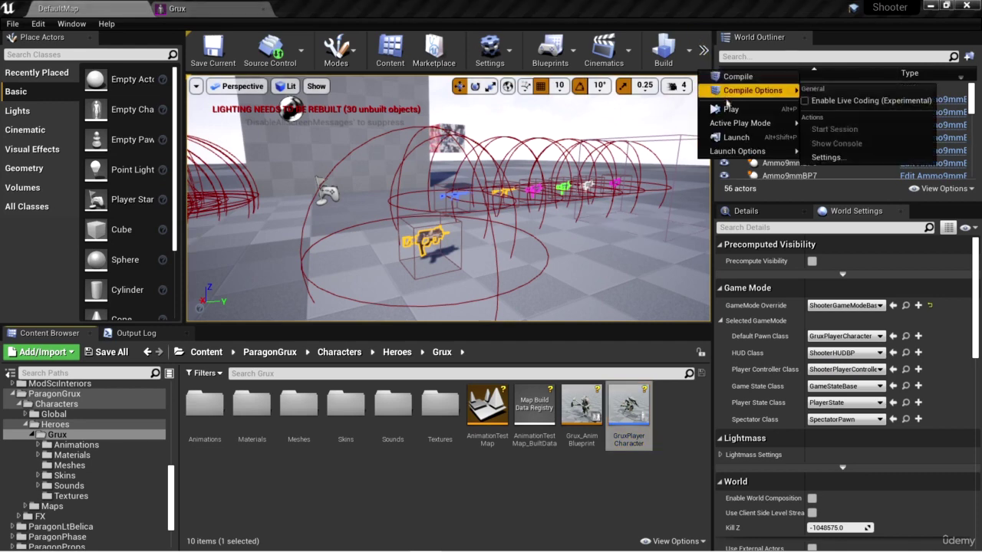
click(727, 106)
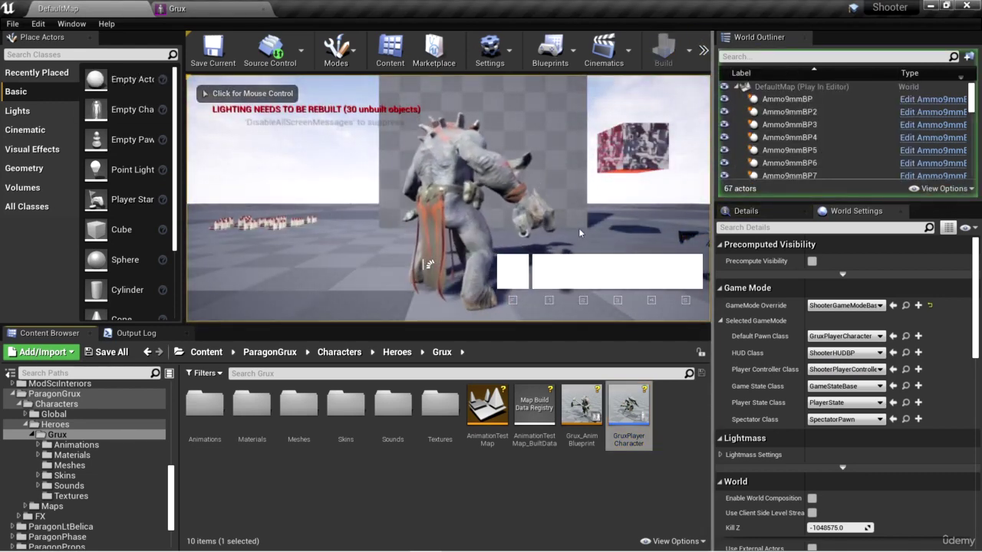
click(588, 253)
key(w)
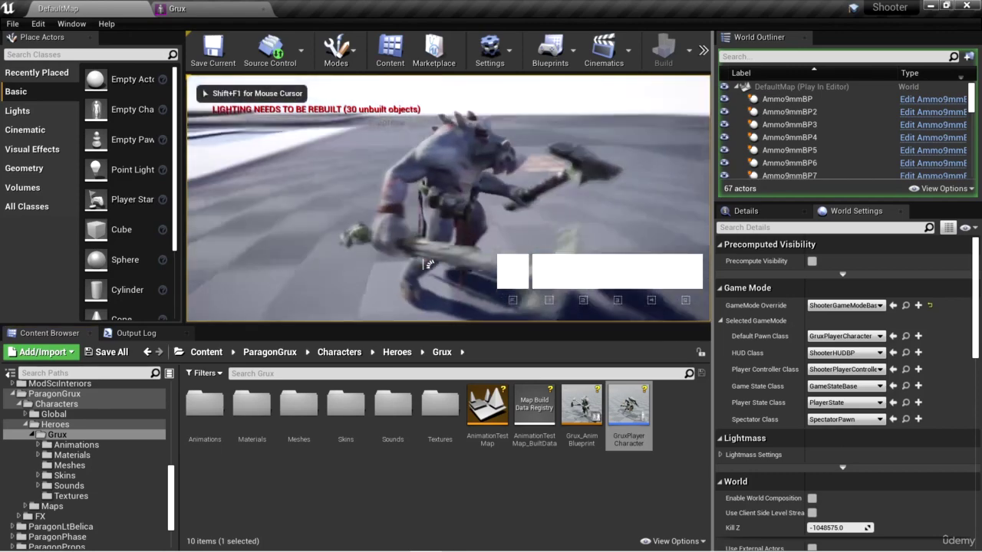
key(a)
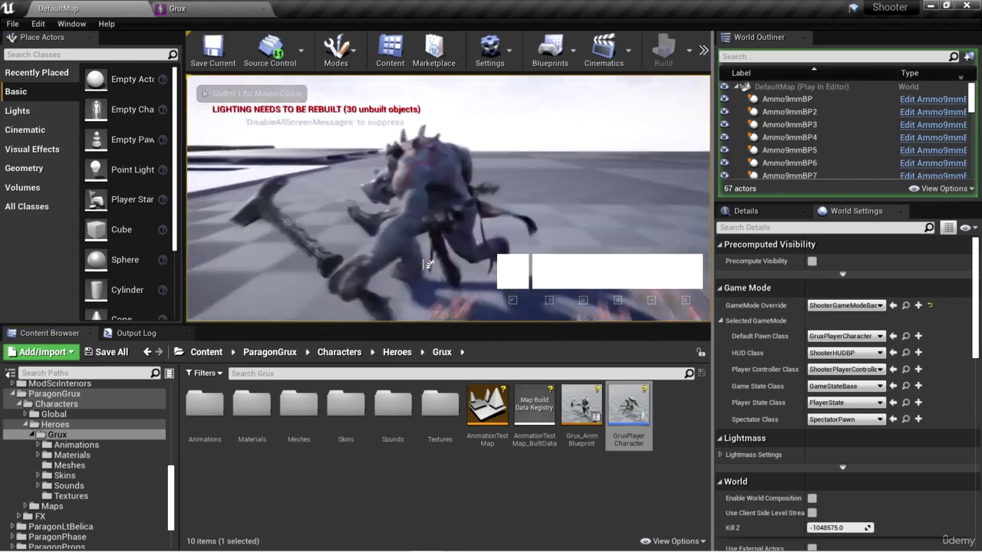
key(s)
key(w)
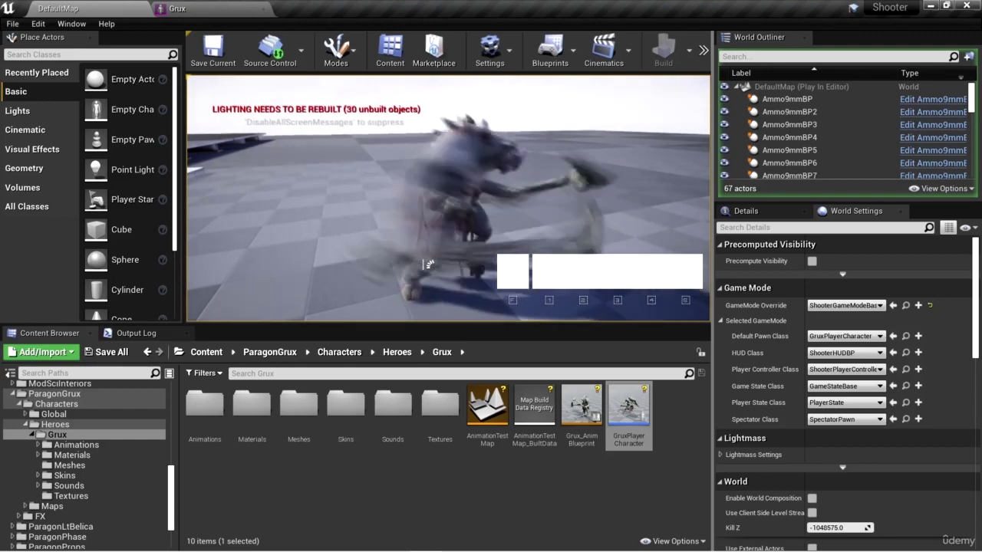
key(w)
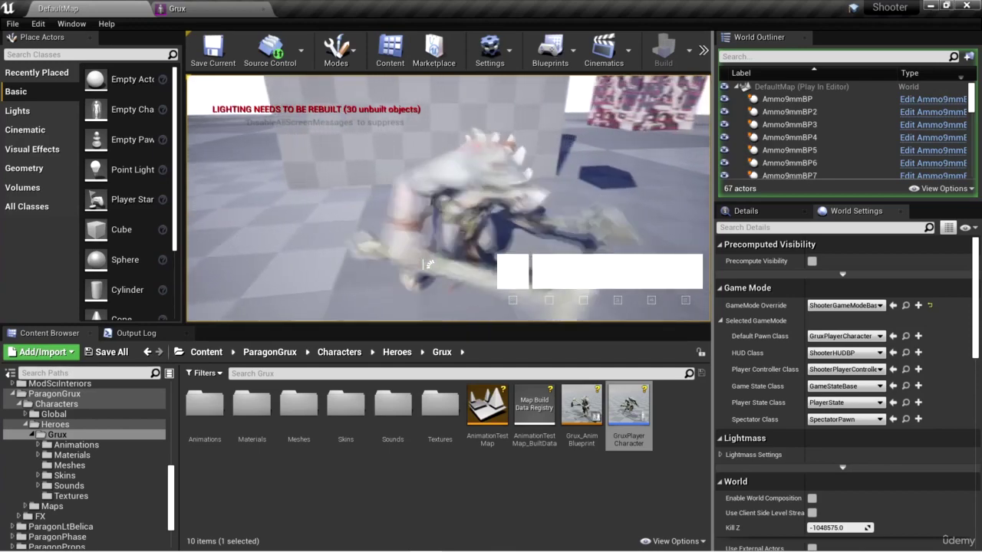
click(427, 264)
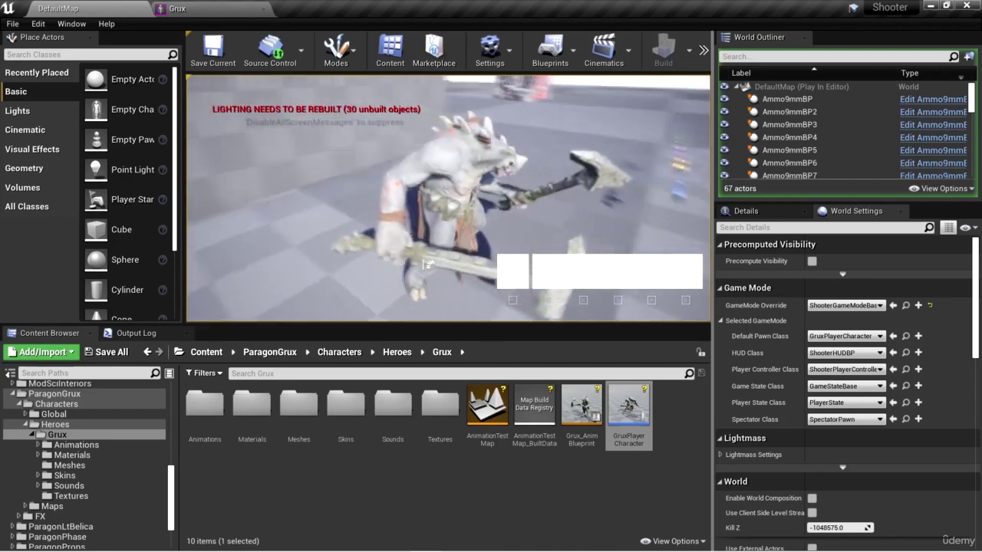
click(428, 265)
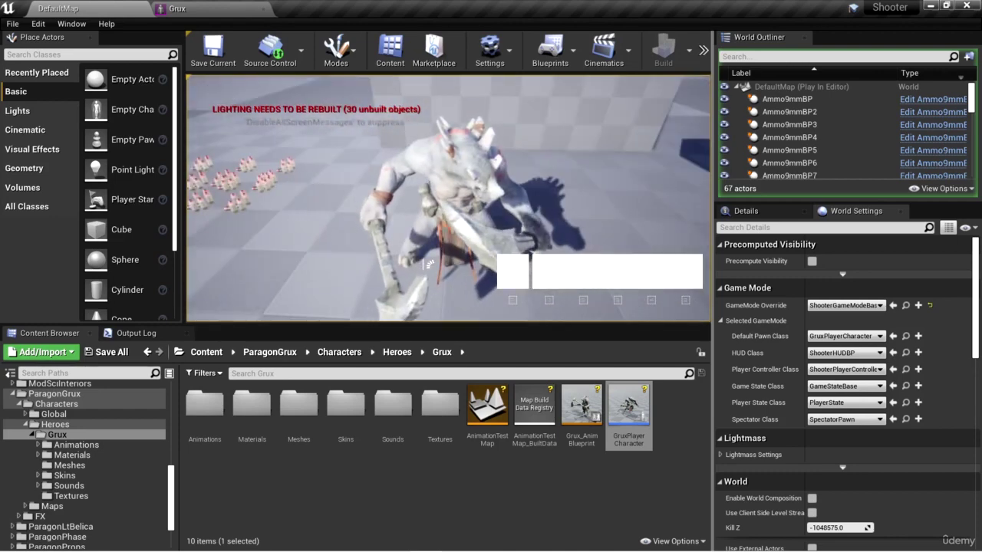